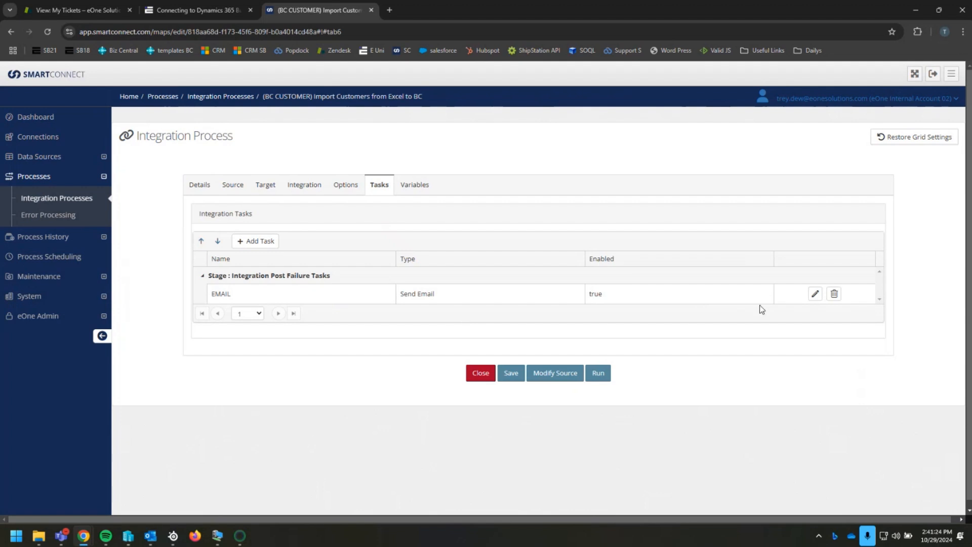
Open the EMAIL failure task and examine its name and the Global Id line of its message
left_click(814, 295)
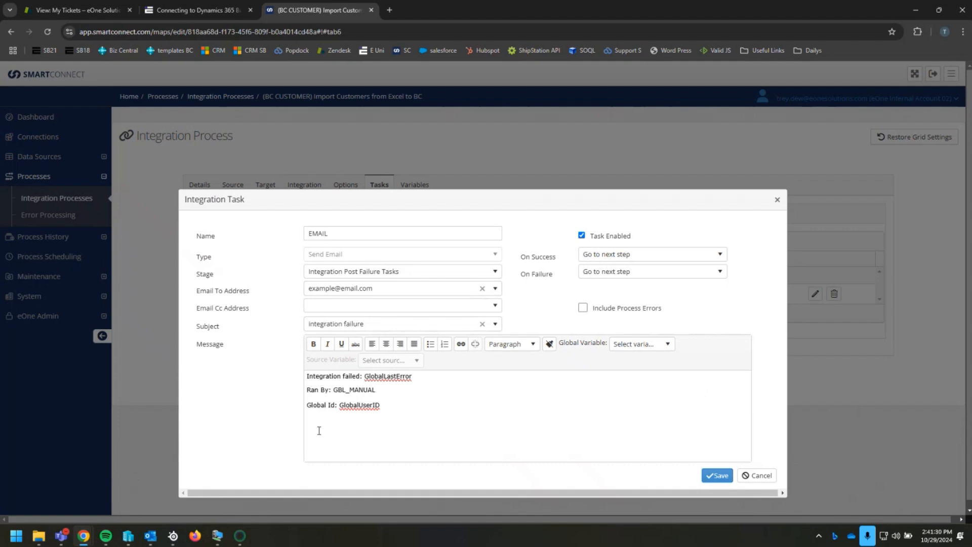
left_click_drag(399, 408, 347, 403)
left_click(390, 408)
left_click_drag(347, 233, 286, 235)
left_click(372, 235)
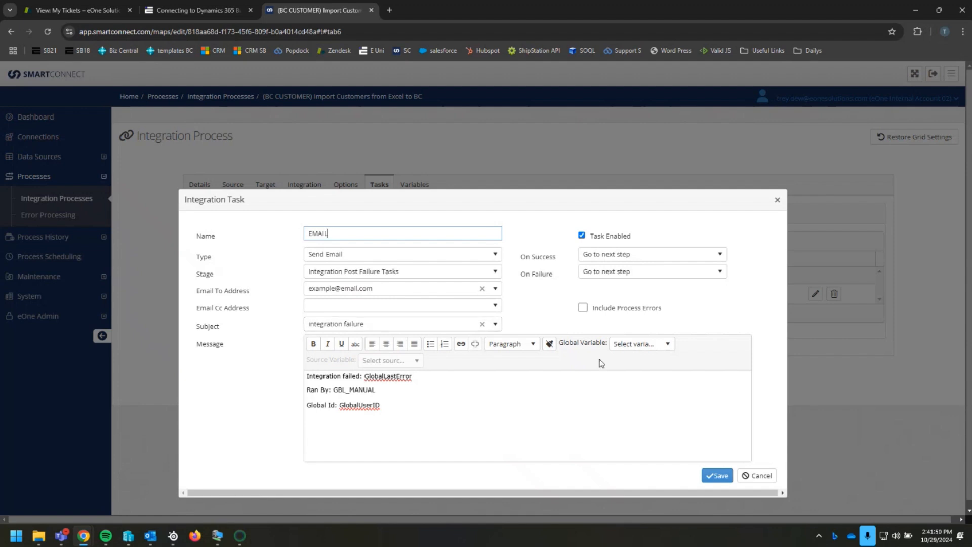
left_click(427, 406)
left_click_drag(425, 406, 299, 412)
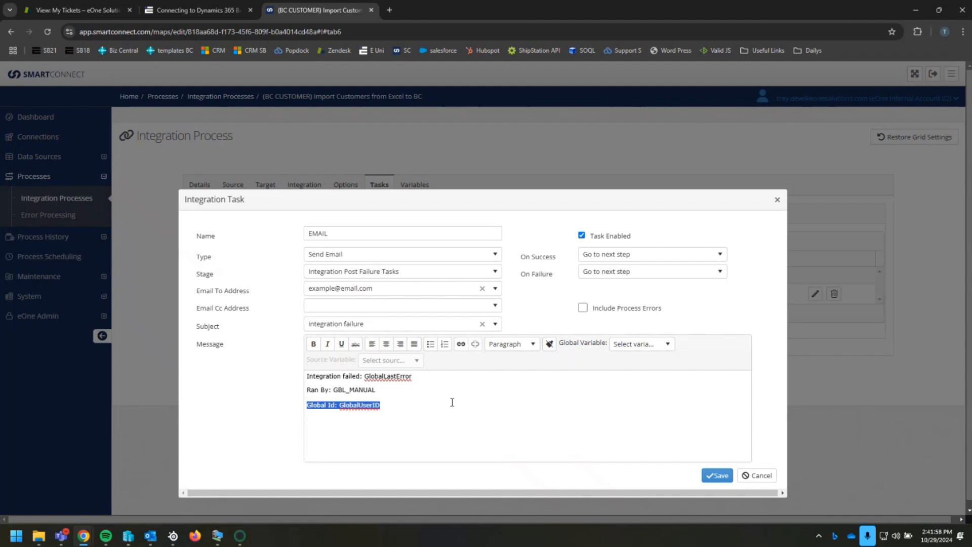
left_click(412, 408)
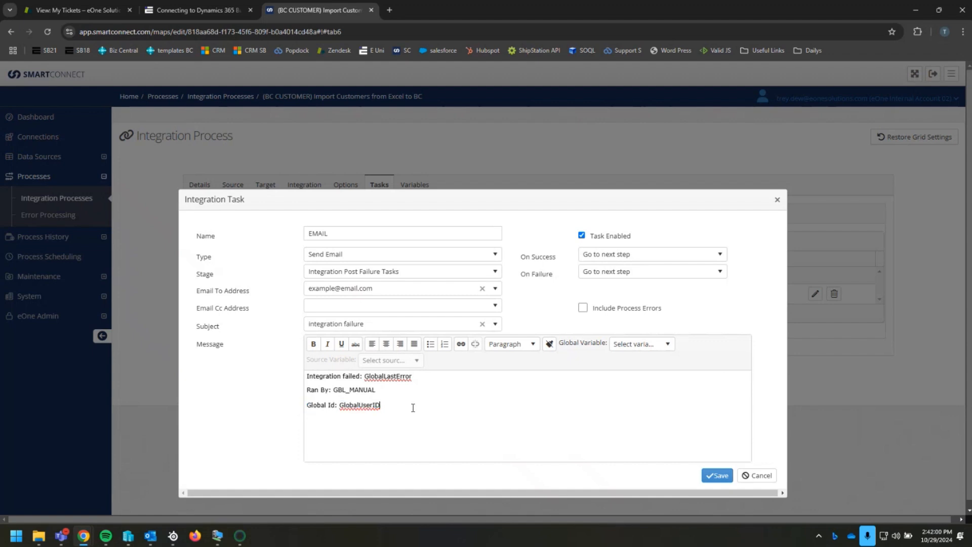
Insert the GlobalUserID global variable at the end of the message's Global Id line and delete the duplicate
left_click(628, 346)
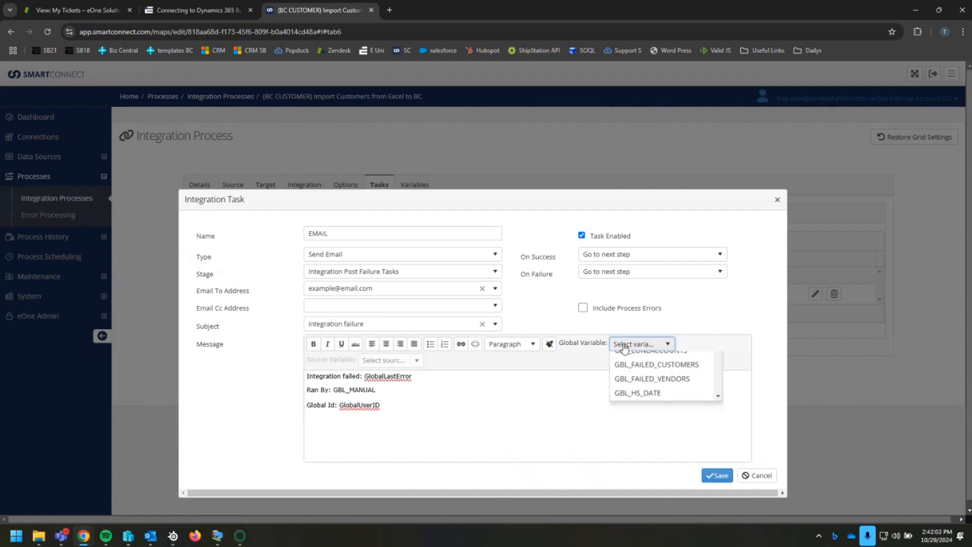
scroll(647, 387, "down", 3)
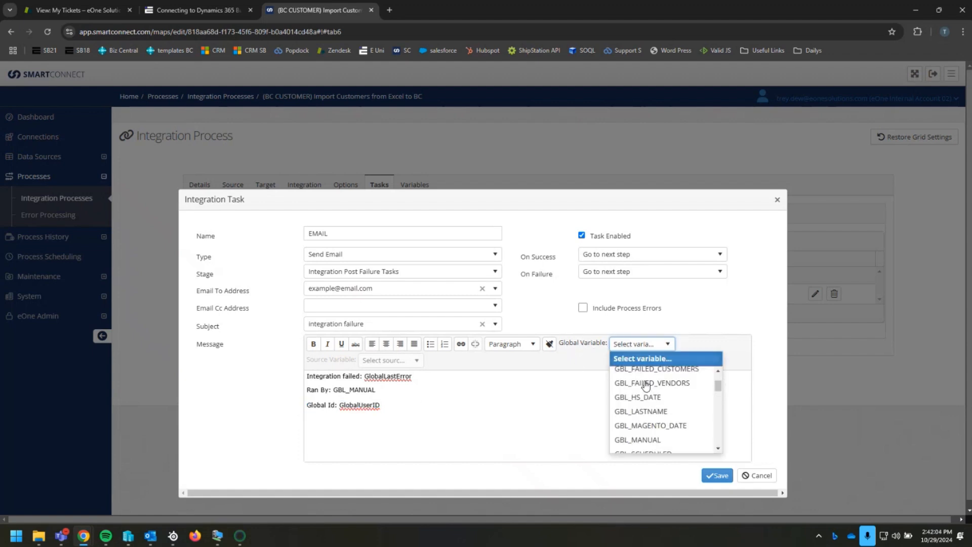
scroll(646, 387, "down", 5)
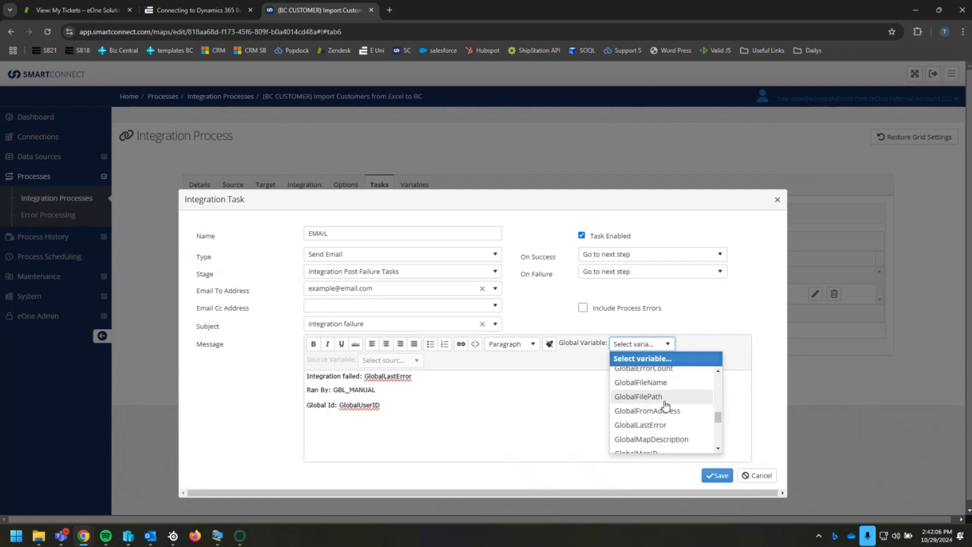
scroll(668, 417, "down", 3)
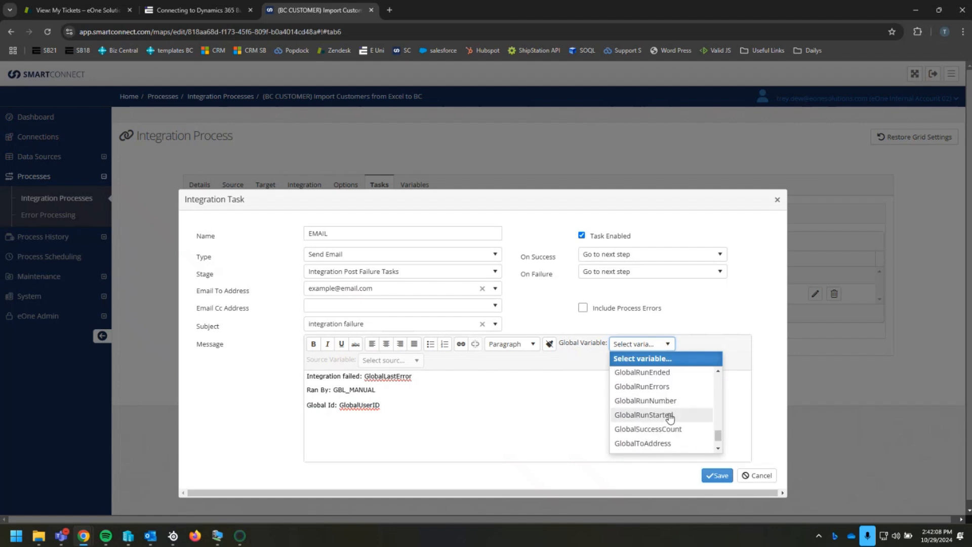
left_click(657, 430)
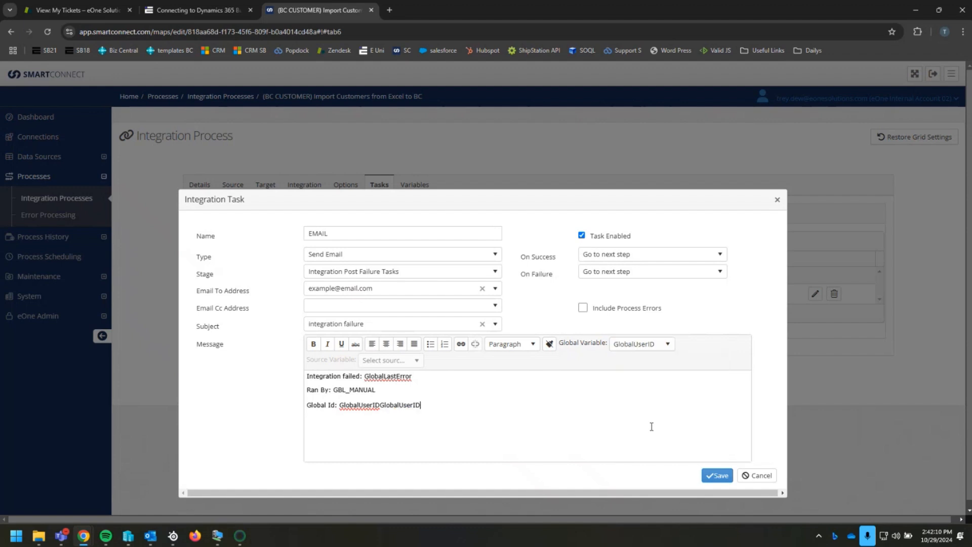
left_click_drag(427, 410, 383, 414)
key("BackSpace")
Review the Integration failed and Ran By lines of the message, and close the task without saving
left_click_drag(389, 390, 335, 394)
left_click(383, 390)
left_click_drag(305, 379, 435, 377)
left_click(434, 377)
left_click_drag(307, 391, 396, 392)
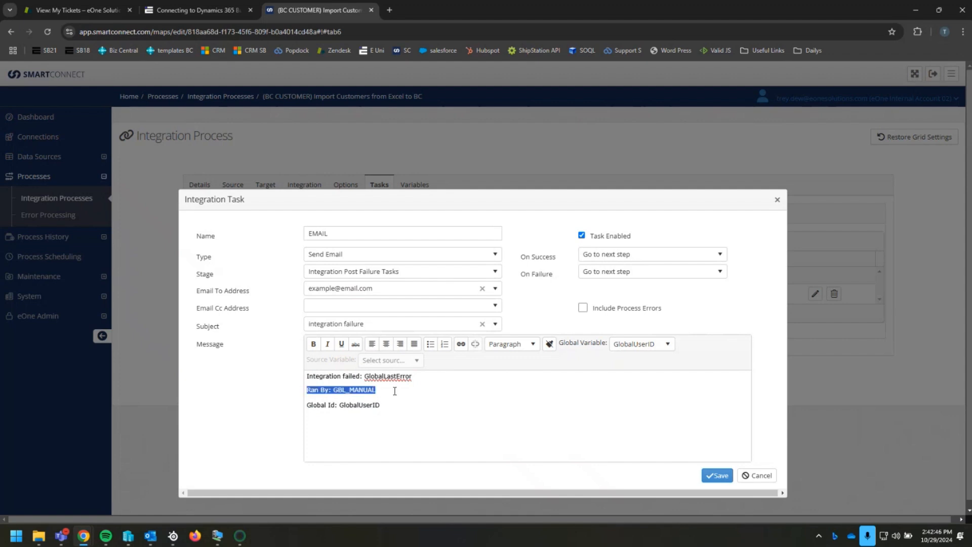
left_click(395, 390)
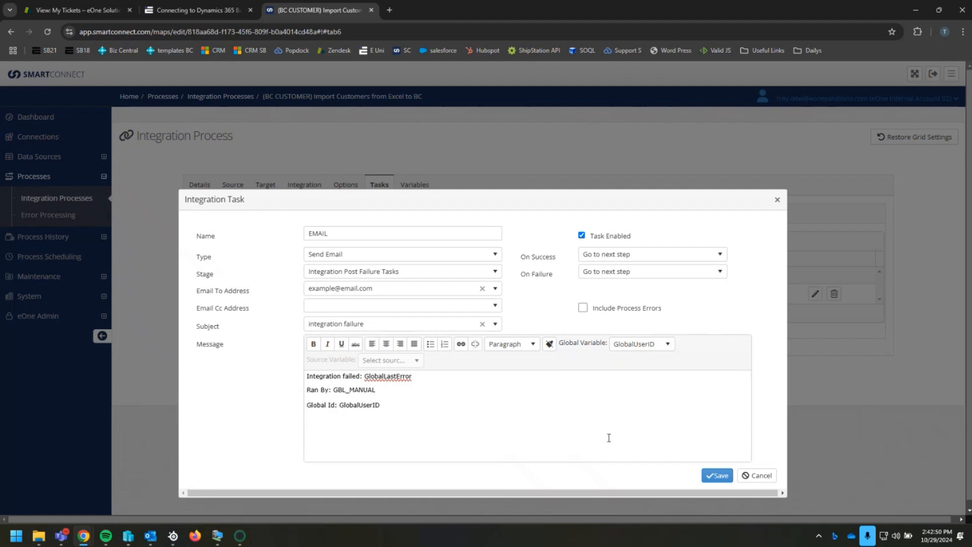
left_click(761, 475)
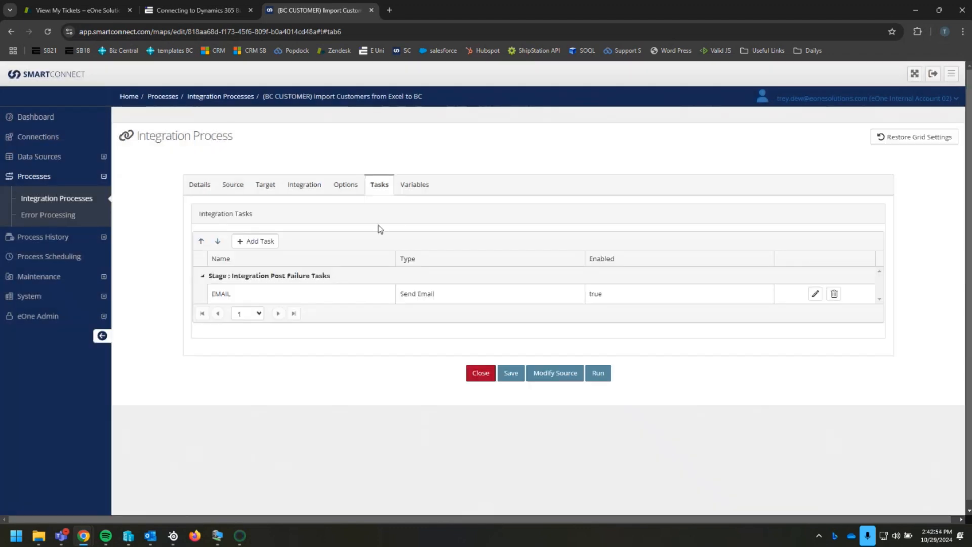
Set the value of the integration's GBL_MANUAL variable to Name
left_click(421, 189)
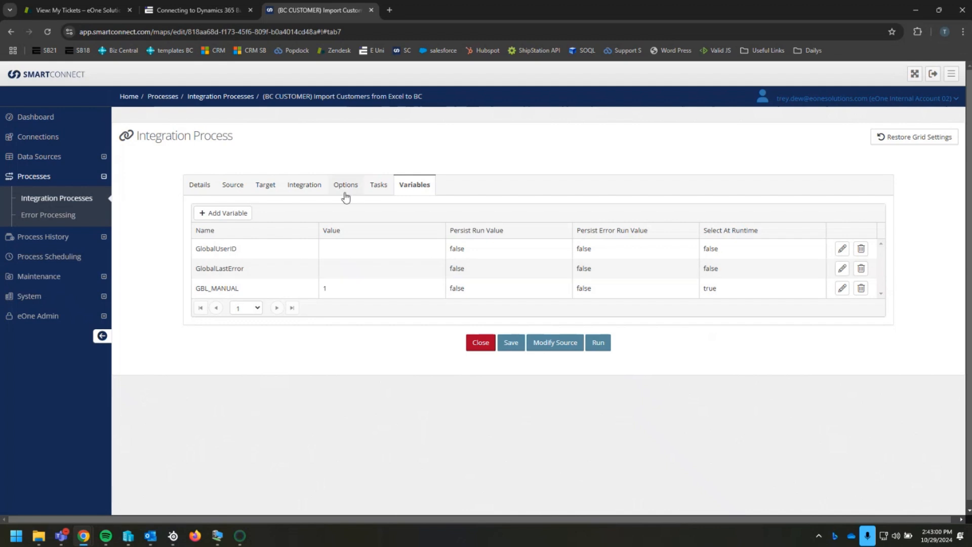
left_click(232, 213)
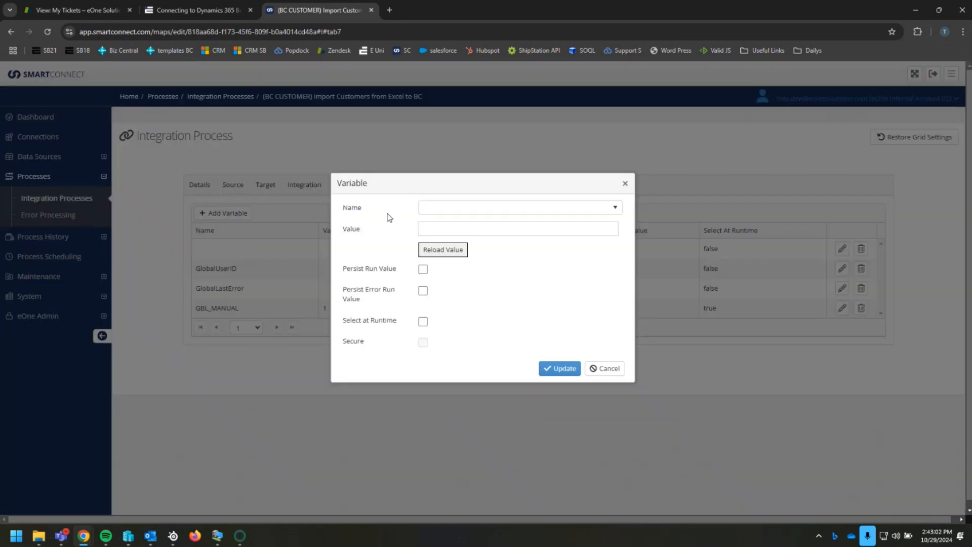
left_click(621, 369)
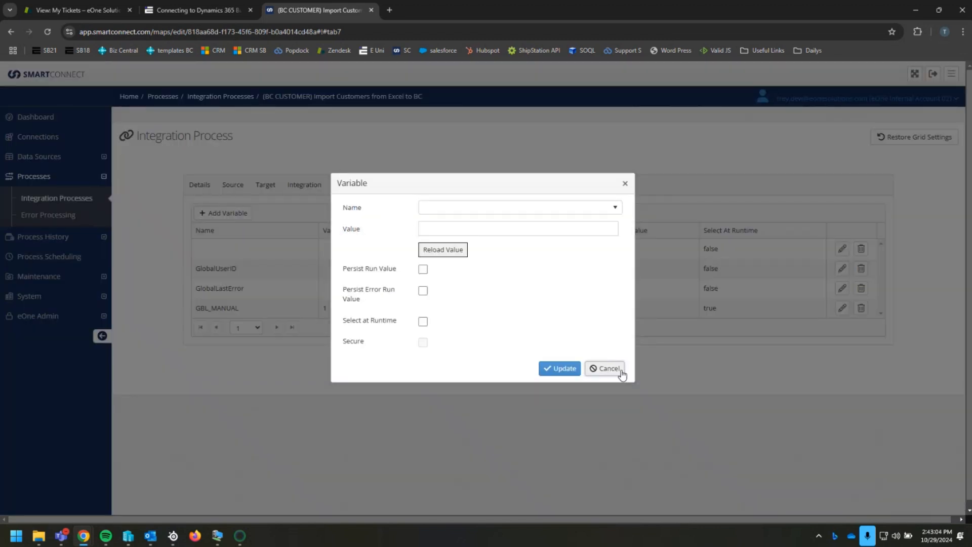
left_click(842, 290)
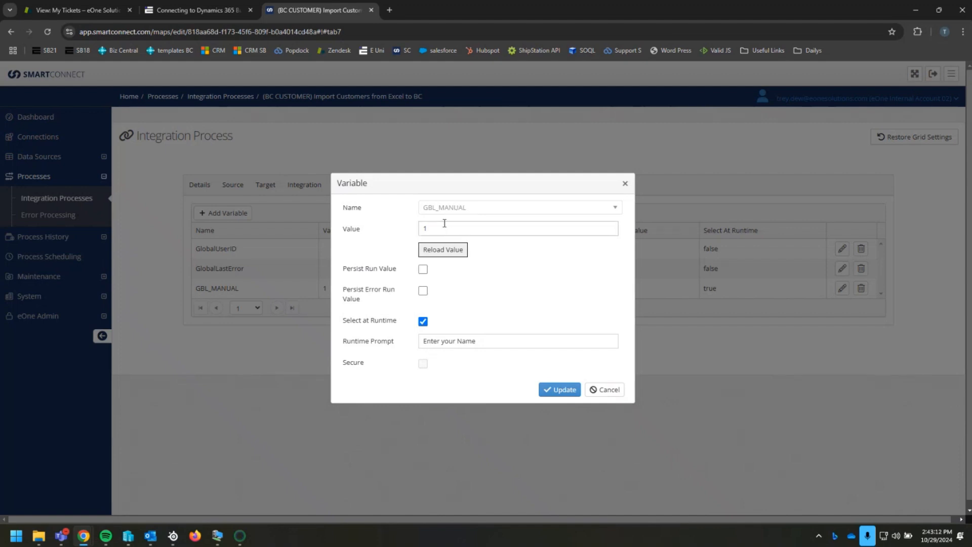
left_click_drag(445, 227, 364, 229)
type("Name")
left_click(566, 390)
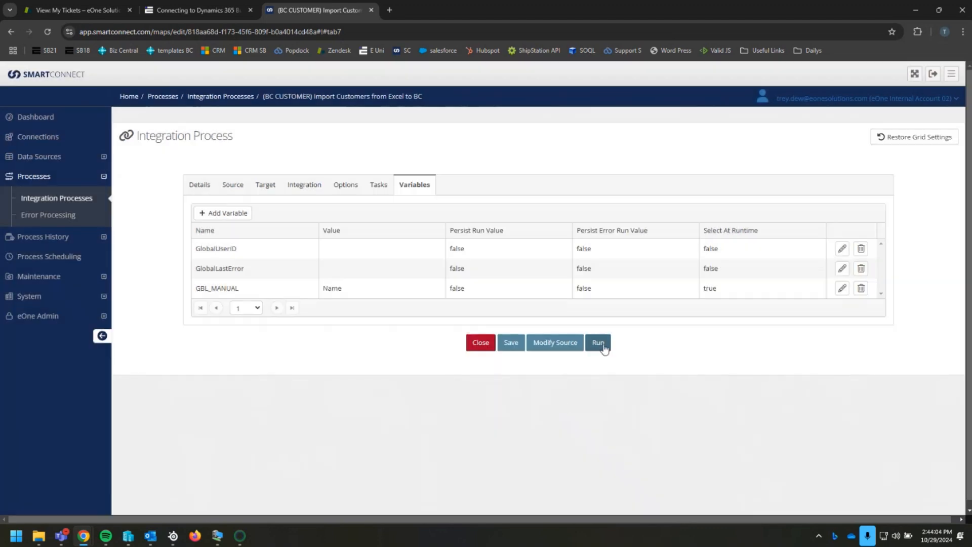
Reopen the EMAIL task and insert the GBL_MANUAL global variable in the Ran By line of its message
left_click(388, 188)
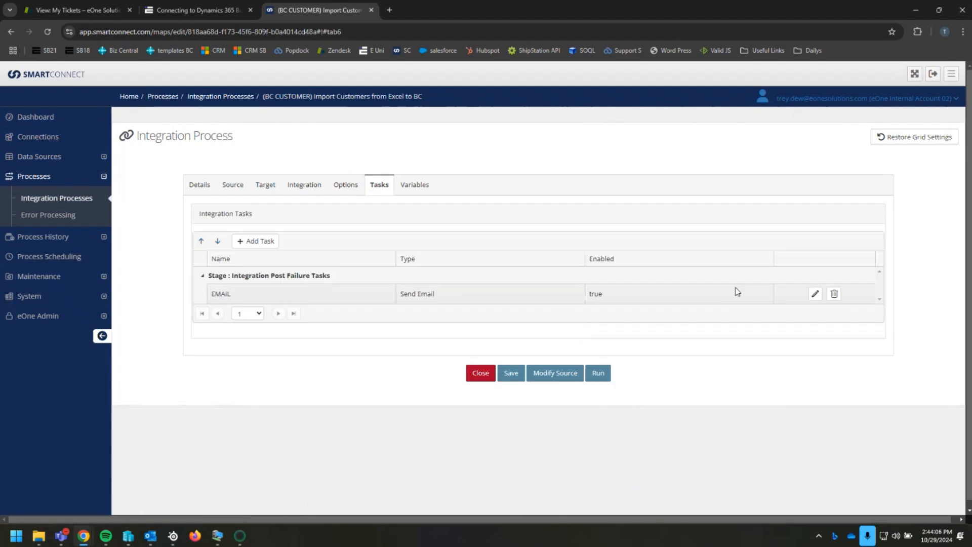
left_click(814, 294)
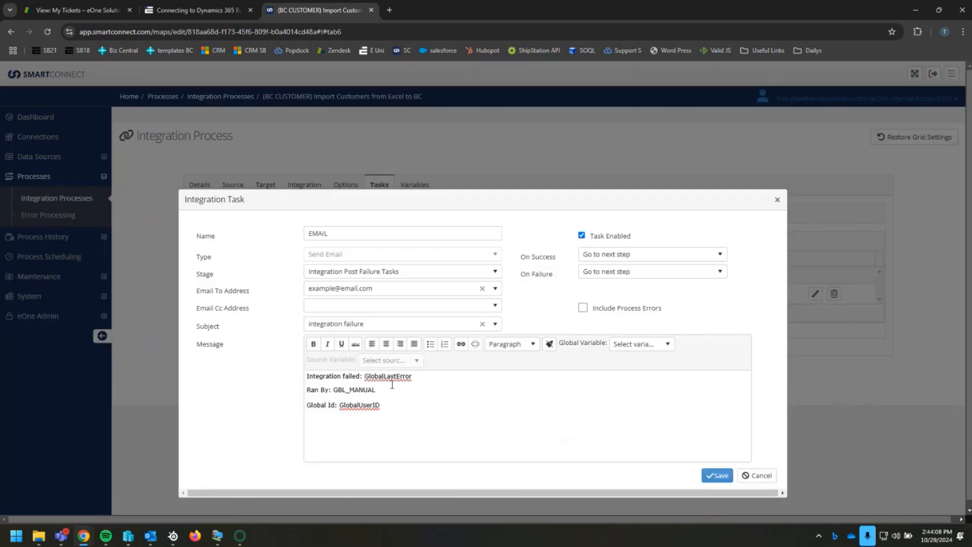
left_click_drag(376, 390, 335, 390)
left_click(336, 391)
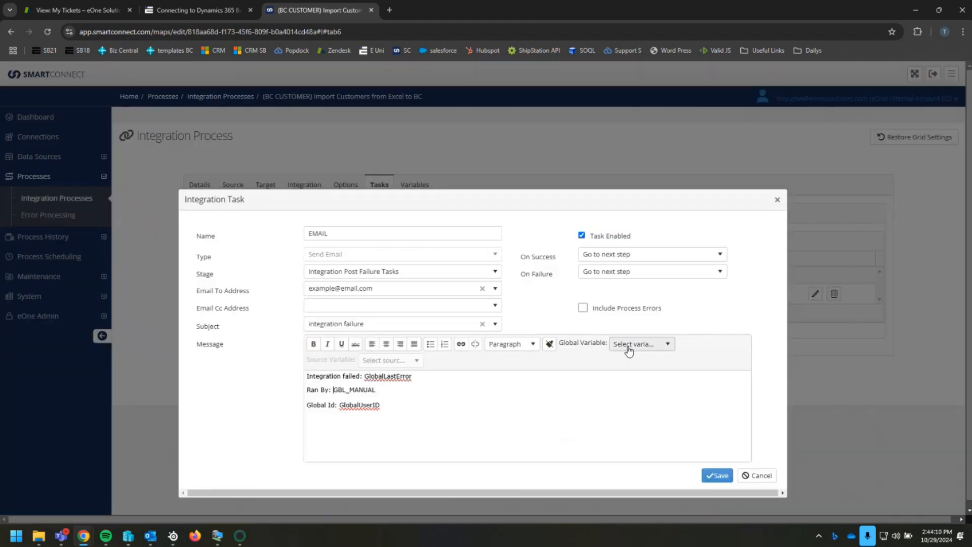
left_click(638, 349)
left_click(654, 343)
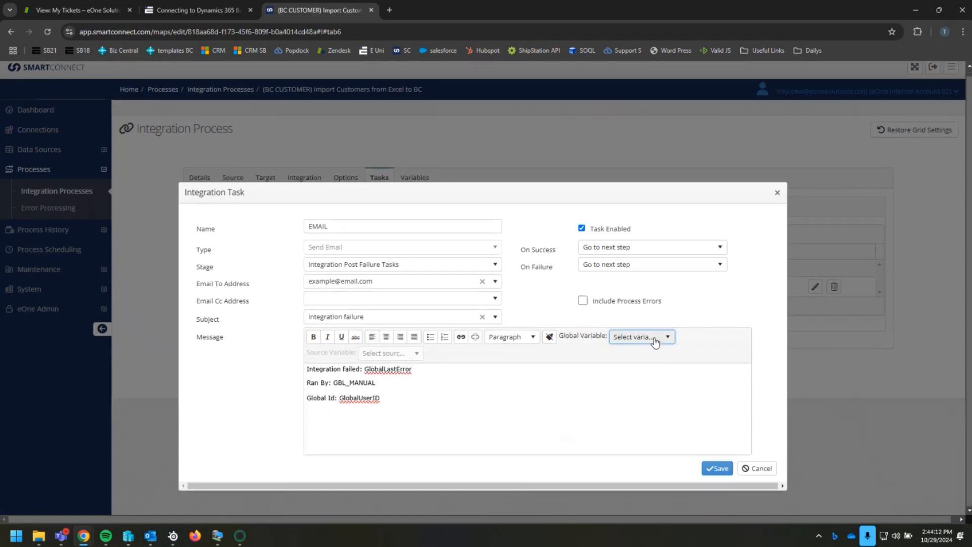
left_click(654, 344)
scroll(654, 395, "down", 3)
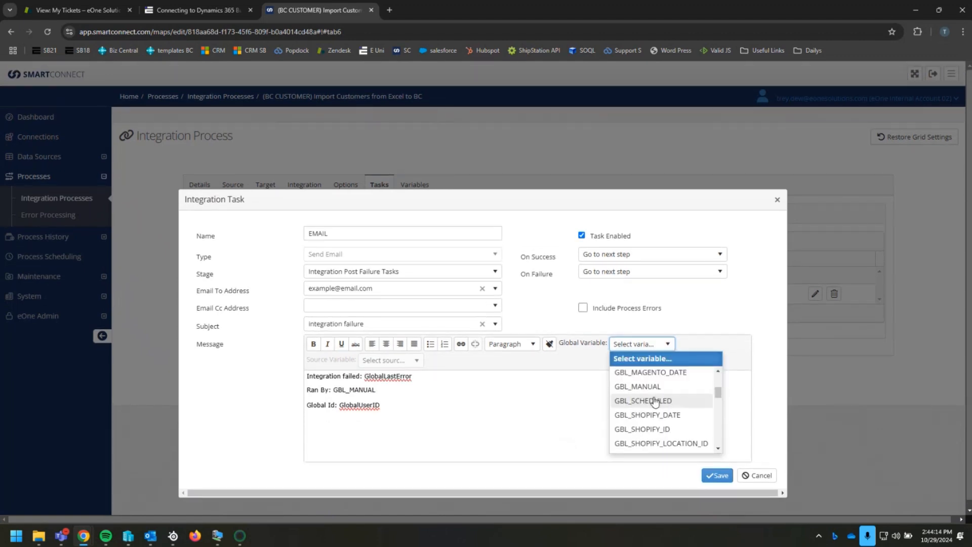
left_click(653, 391)
Delete the duplicate GBL_MANUAL from the message's Ran By line and save the task
left_click_drag(446, 390, 381, 390)
key("BackSpace")
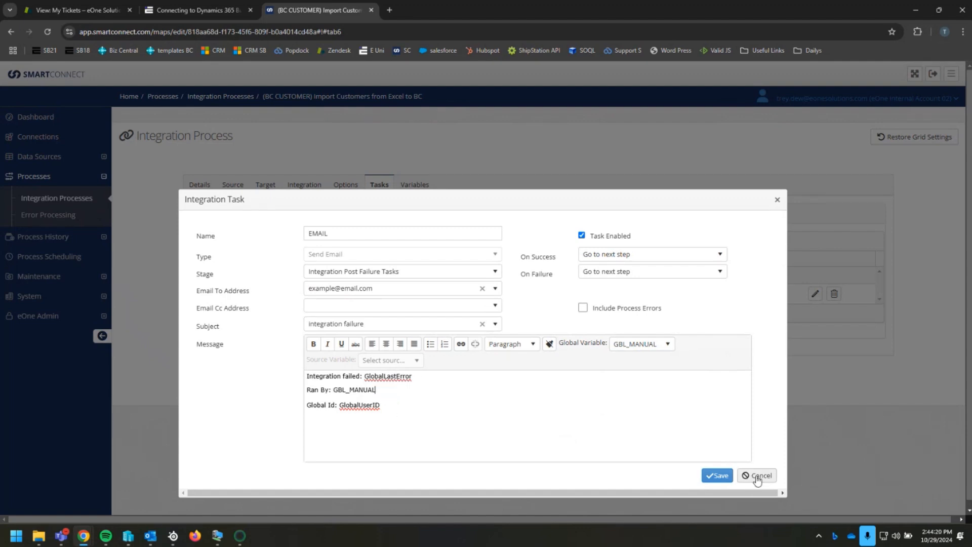
left_click(718, 476)
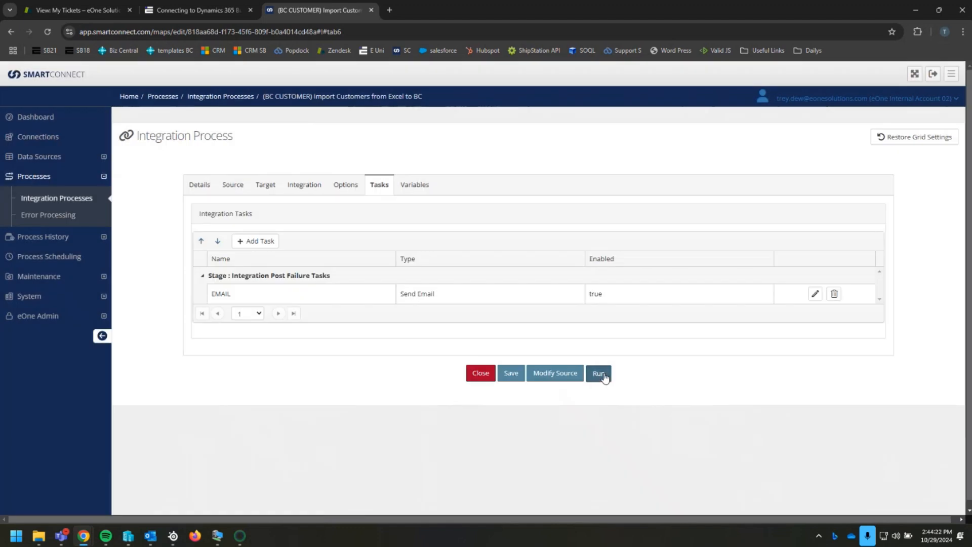
Run the BC CUSTOMER integration with the user's first name as the GBL_MANUAL runtime value
left_click(603, 374)
left_click(549, 321)
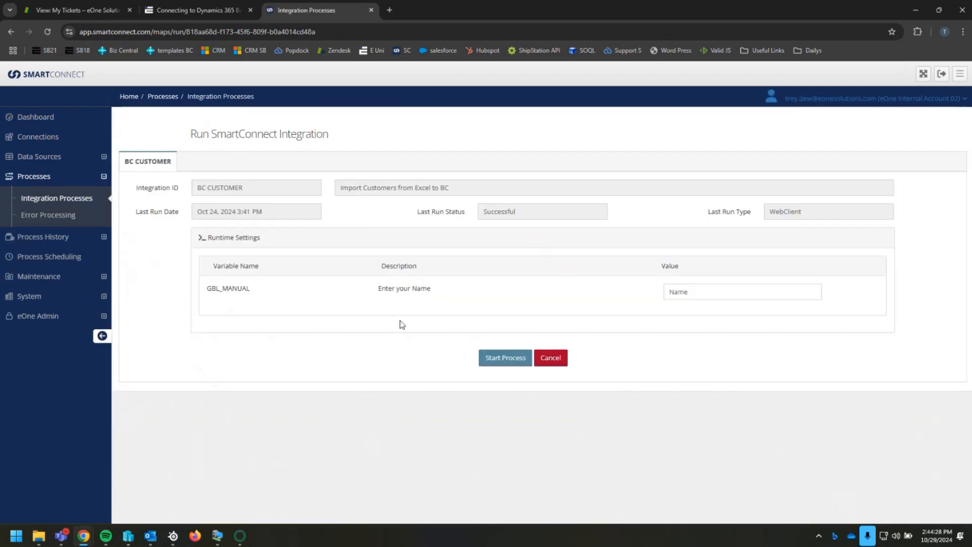
left_click(704, 291)
double_click(703, 291)
type("Trey")
left_click(503, 361)
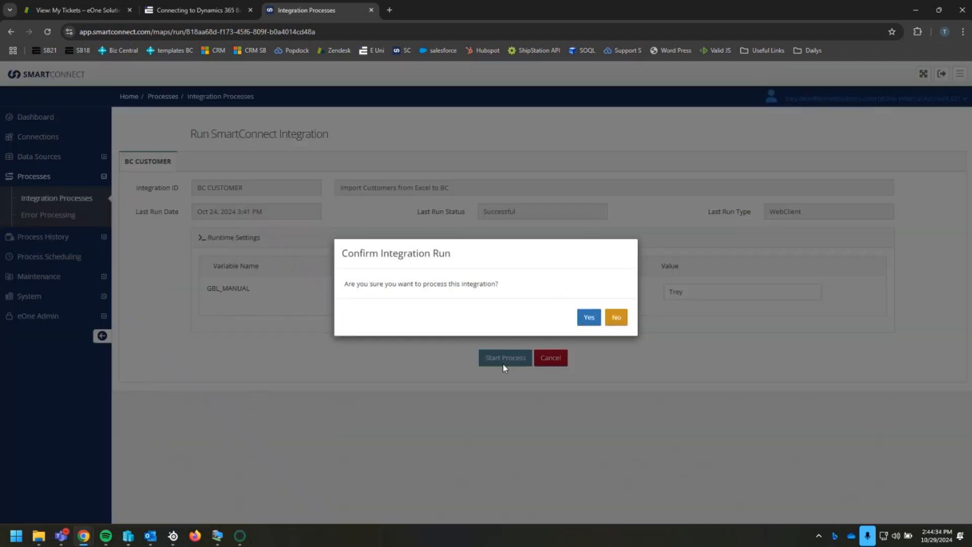
left_click(586, 323)
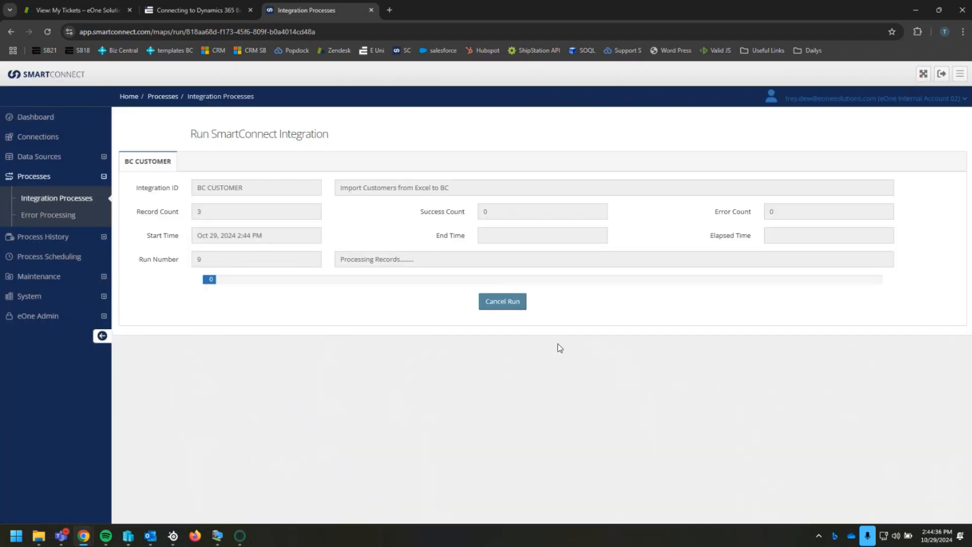